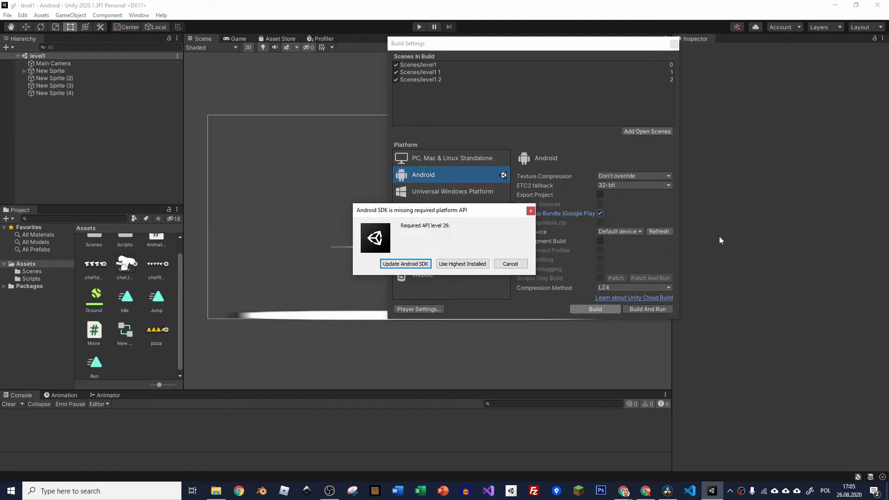
Try Unity's automatic Android SDK update to API level 29, then dismiss the build failure message
left_click(418, 263)
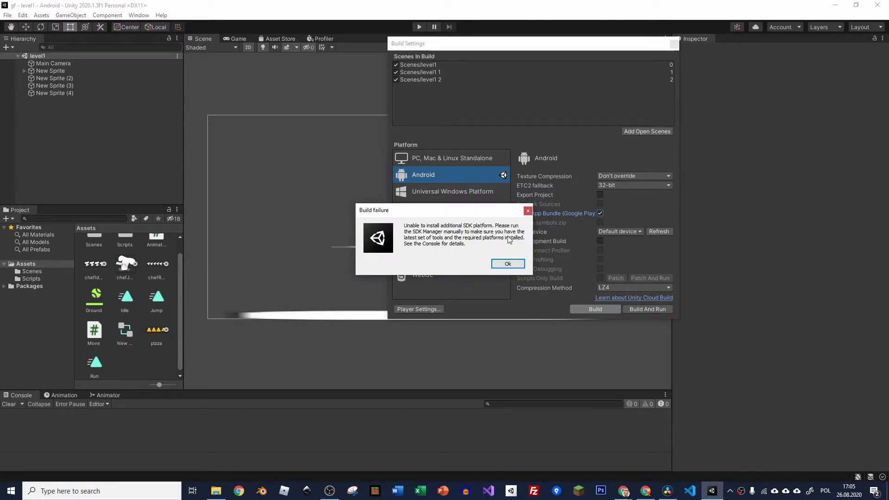
left_click(508, 264)
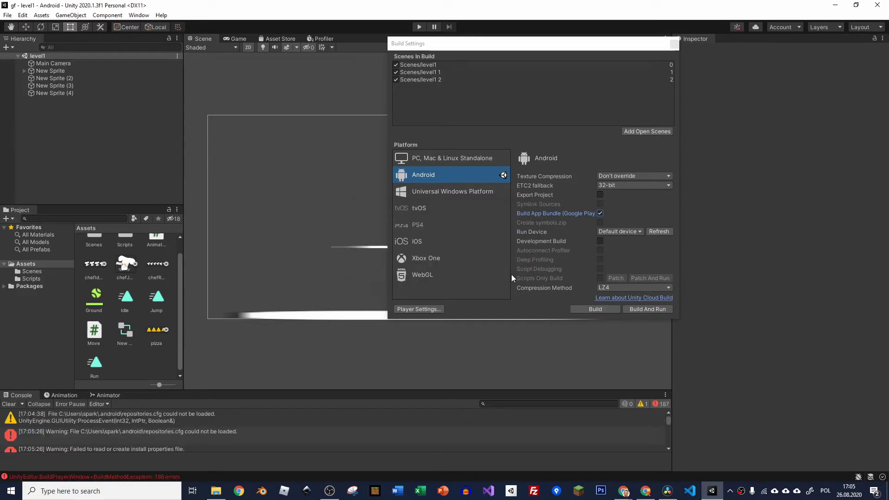
Close Build Settings and copy the Android SDK path from Preferences > External Tools
left_click(675, 45)
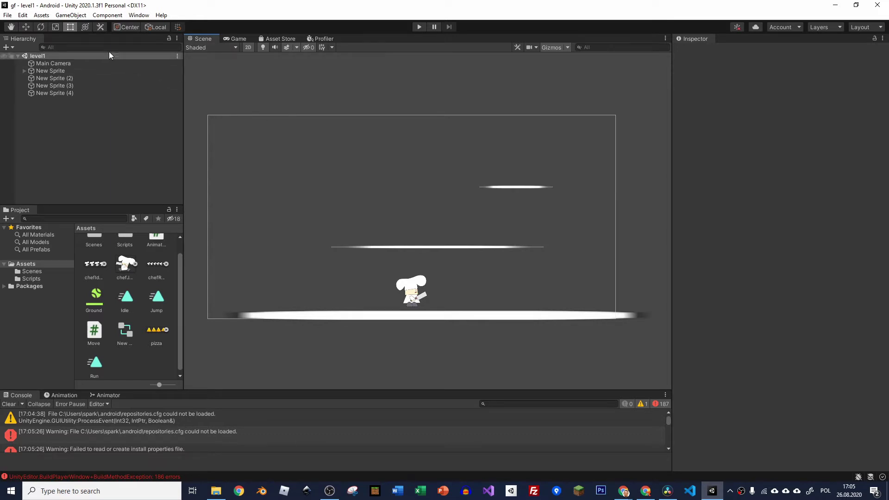
left_click(28, 16)
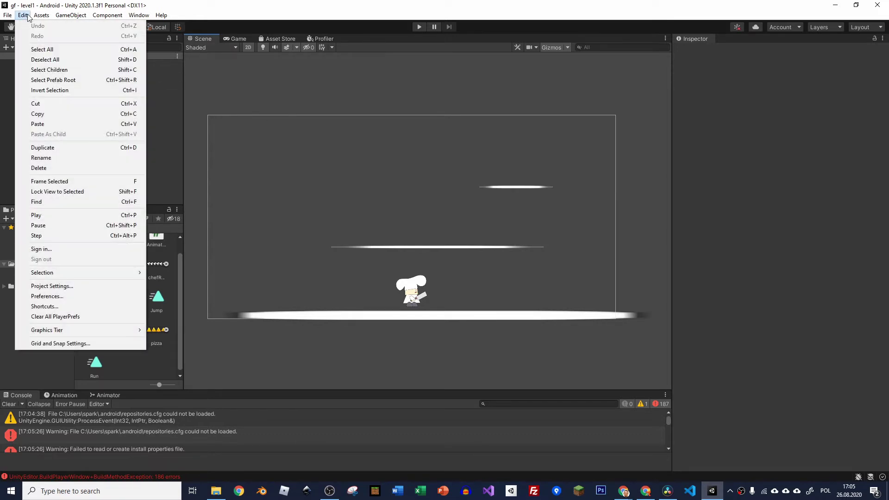
left_click(103, 299)
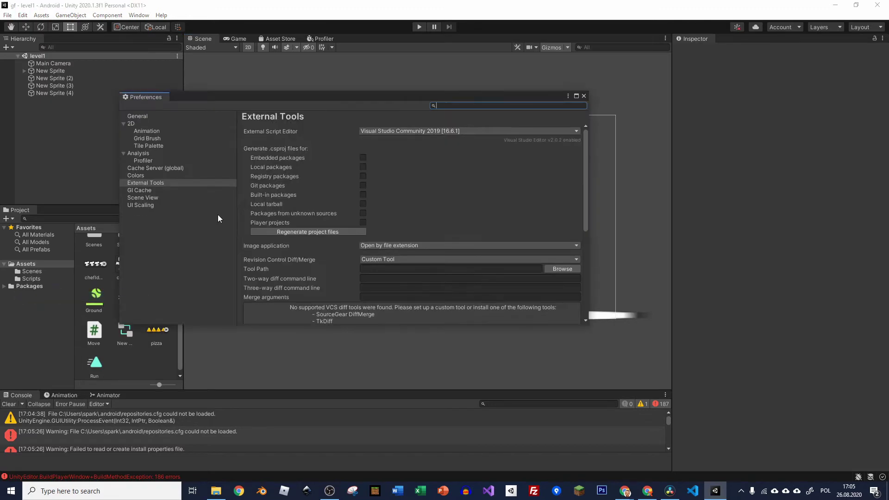
scroll(488, 198, "down", 5)
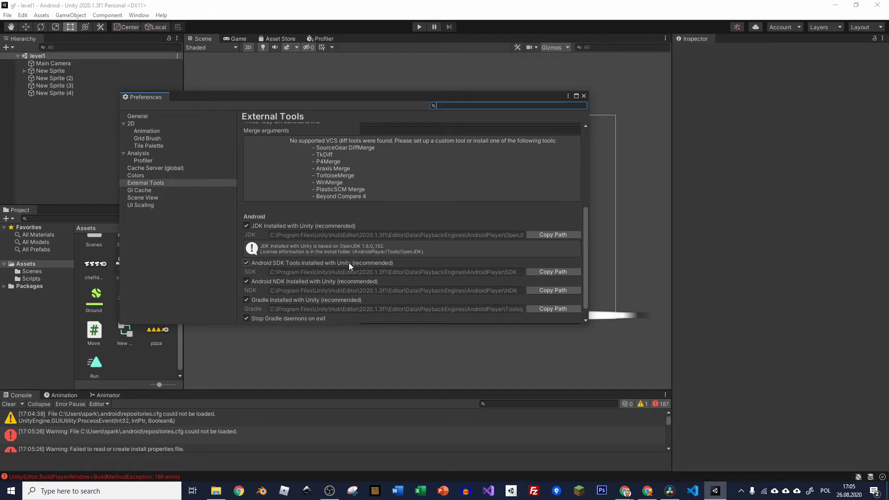
left_click(559, 270)
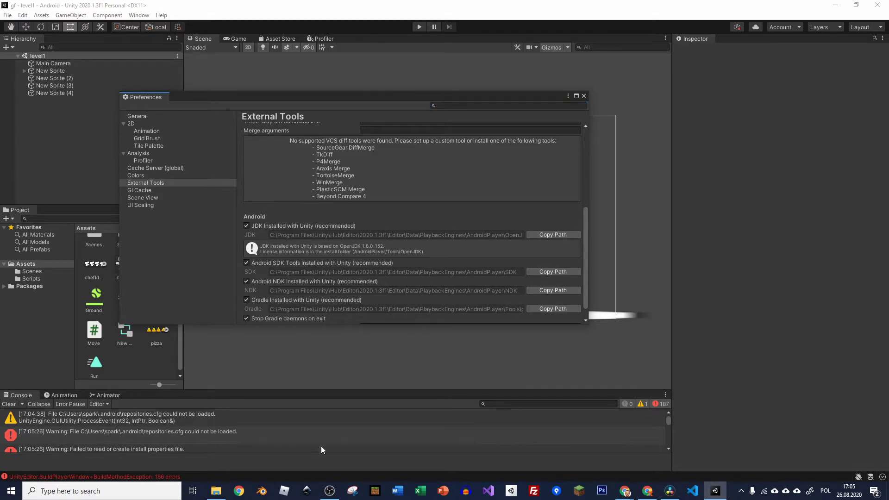
Go to the copied Unity SDK path in File Explorer and open its platforms folder
left_click(215, 491)
left_click(158, 31)
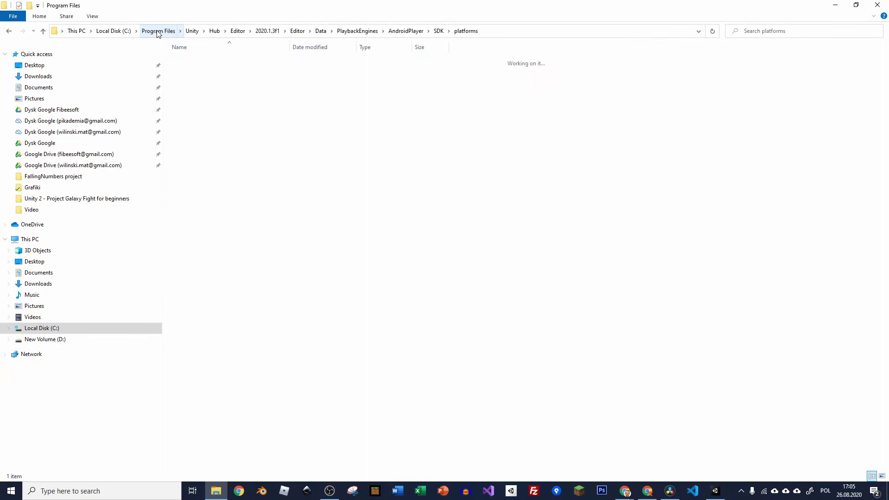
left_click(476, 31)
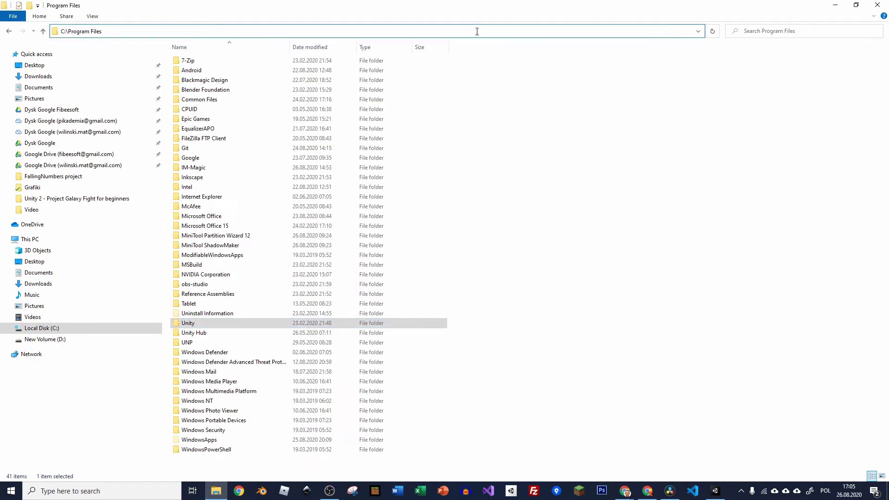
type("C:\\Program Files\\Unity\\Hub\\Editor\\2020.1.3f1\\Editor\\Data\\PlaybackEngines\\AndroidPlayer\\SDK")
key("Return")
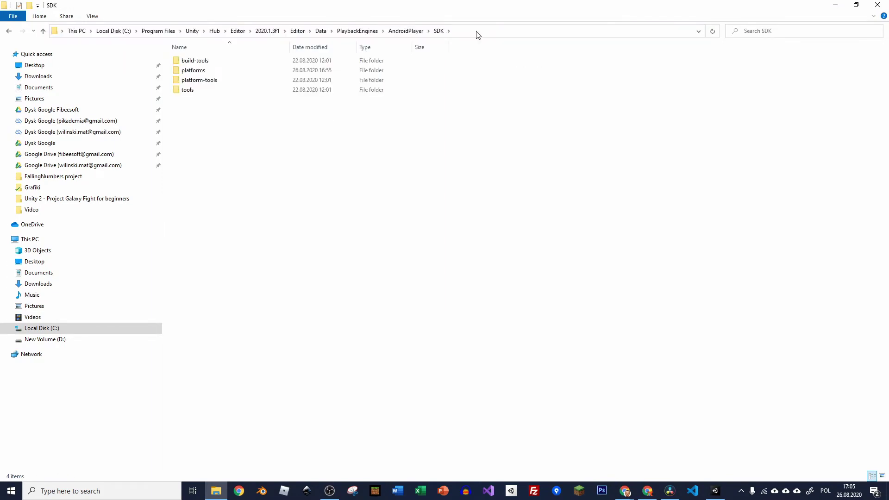
double_click(201, 73)
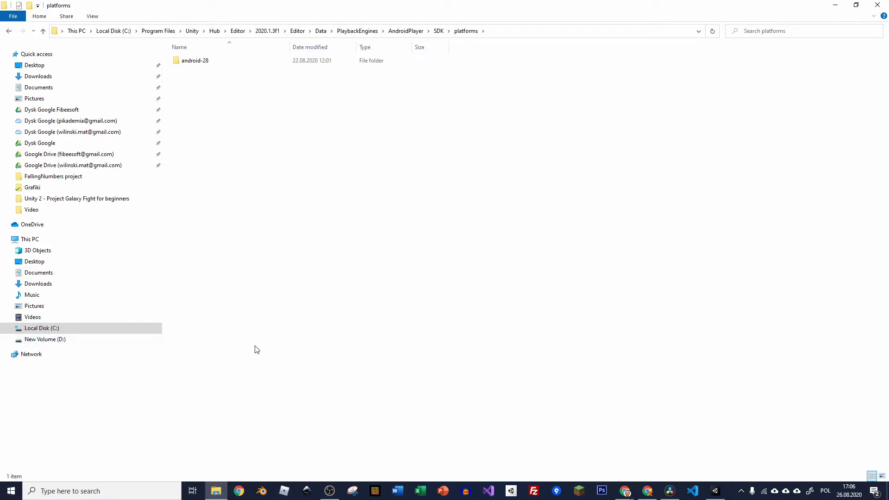
Launch Android Studio and run its setup wizard to download SDK components, including API 30
left_click(10, 490)
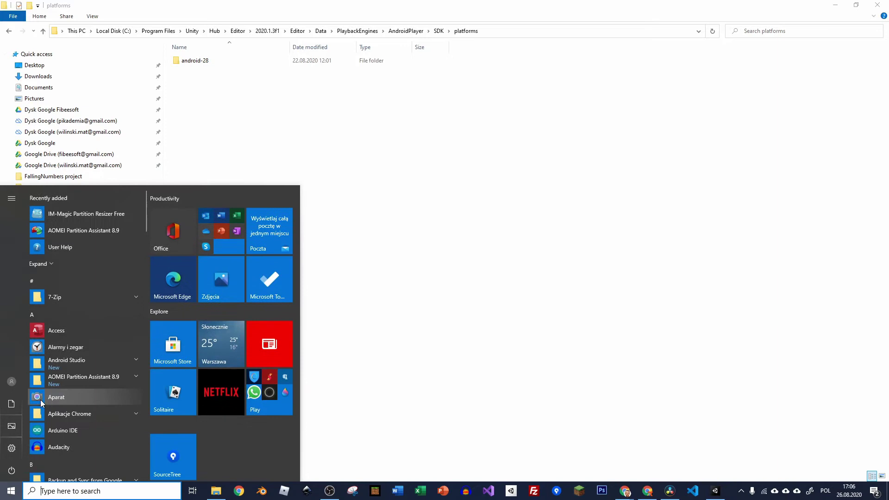
type("and")
key("Return")
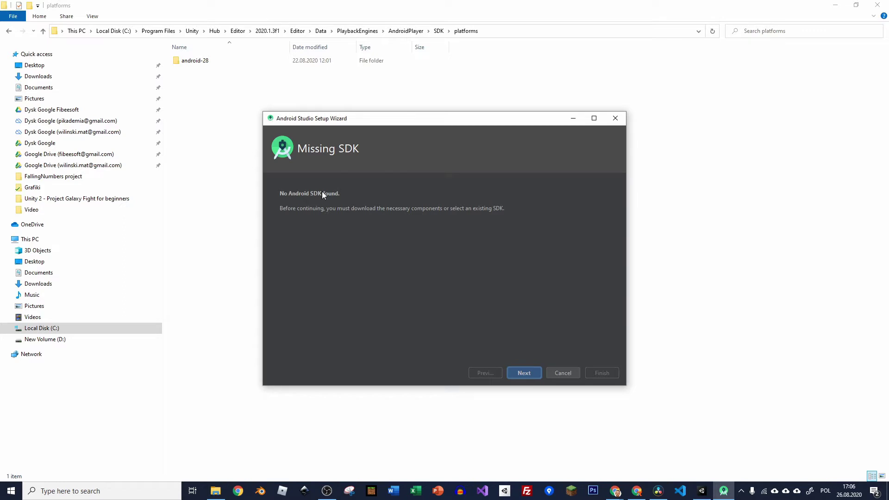
left_click(533, 376)
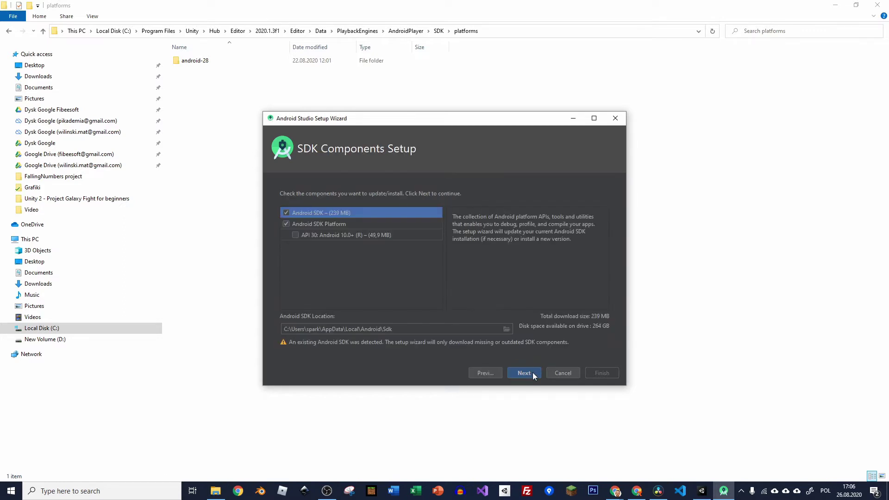
left_click(533, 372)
left_click(597, 373)
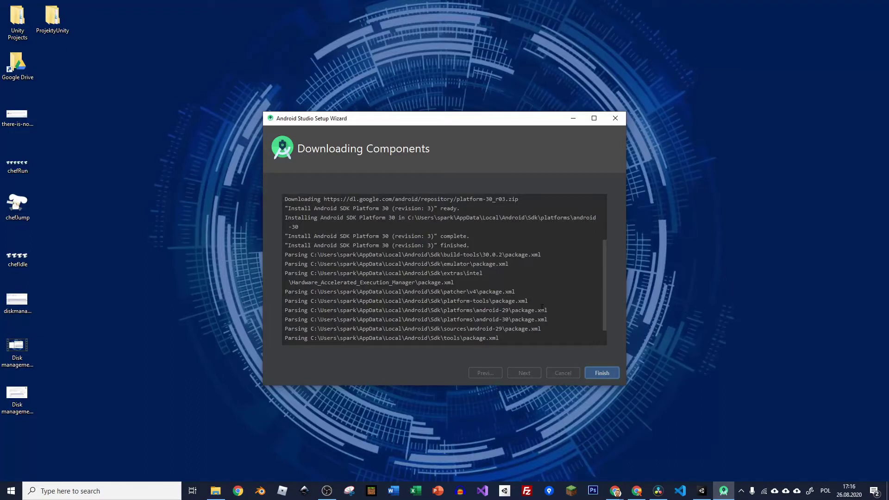
Finish Android Studio's setup and open the SDK Manager from the welcome screen's Configure menu
left_click(603, 373)
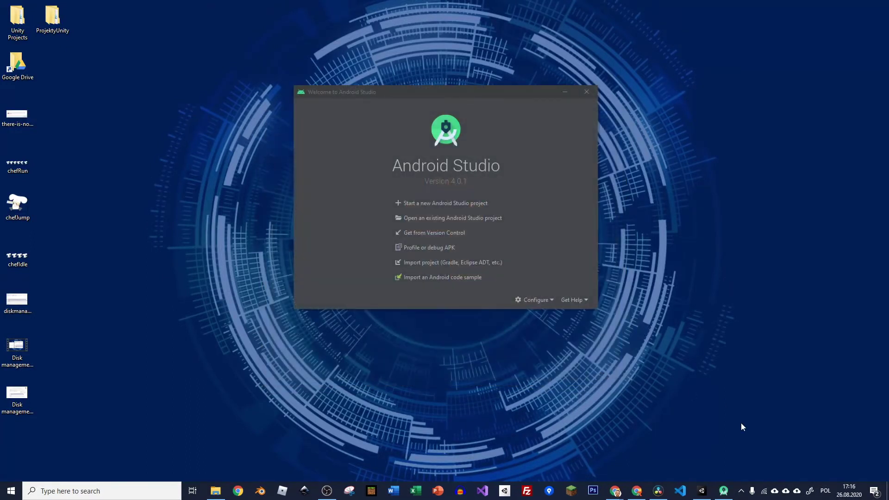
left_click_drag(461, 95, 533, 154)
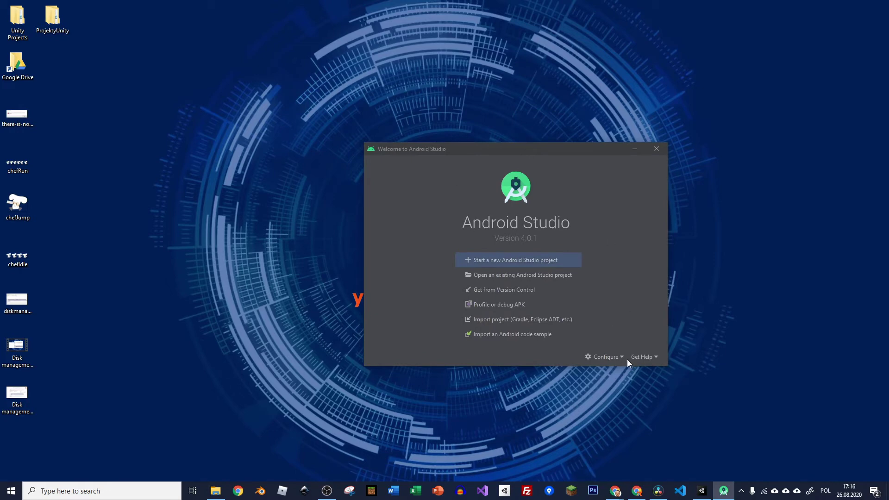
left_click(615, 357)
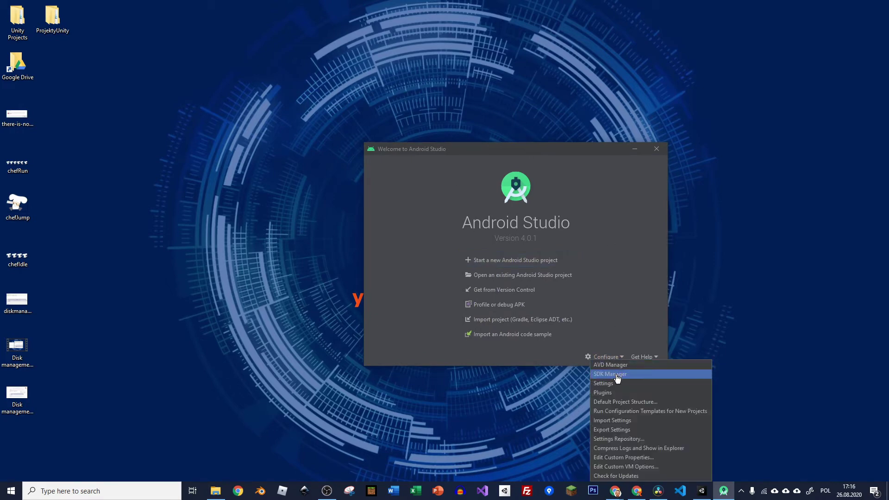
left_click(617, 377)
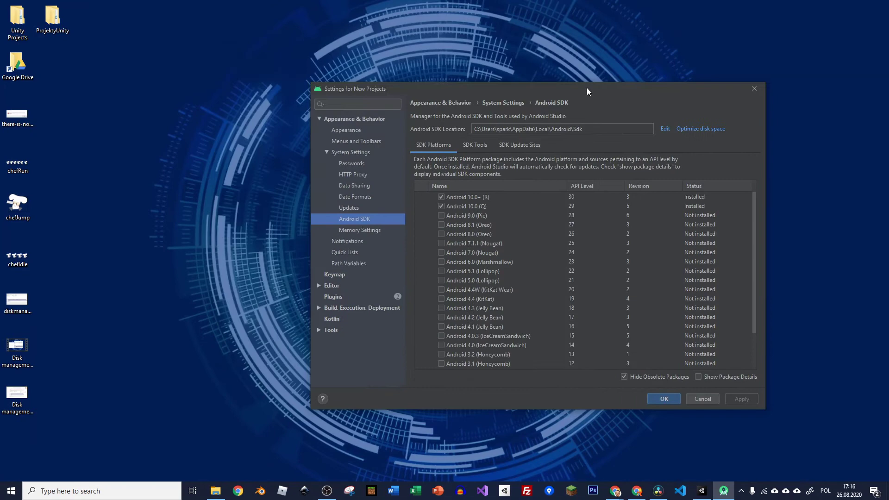
Confirm Android 10.0+ (R) and 10.0 (Q) are installed, and select the SDK Location path
left_click_drag(587, 87, 302, 76)
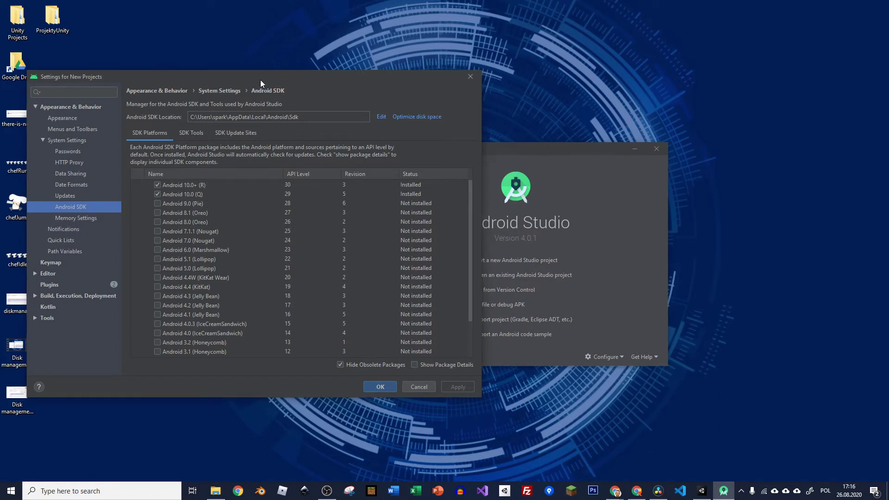
left_click_drag(260, 84, 395, 112)
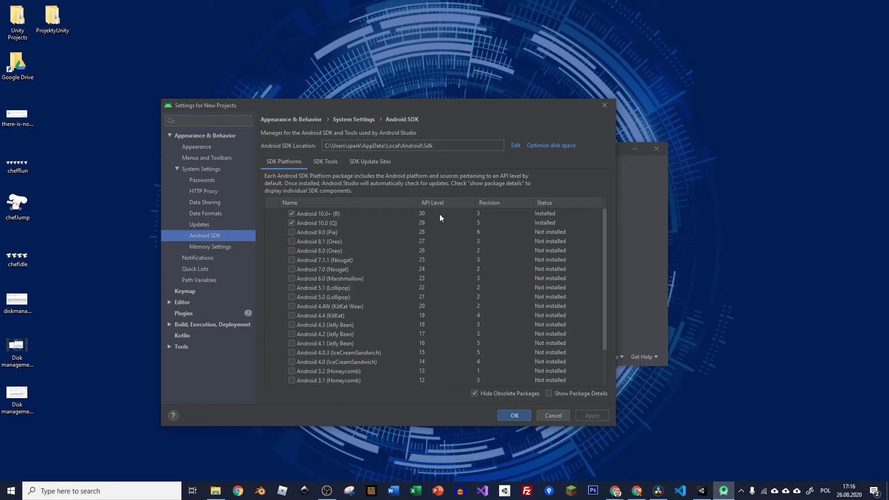
left_click(420, 217)
left_click(424, 224)
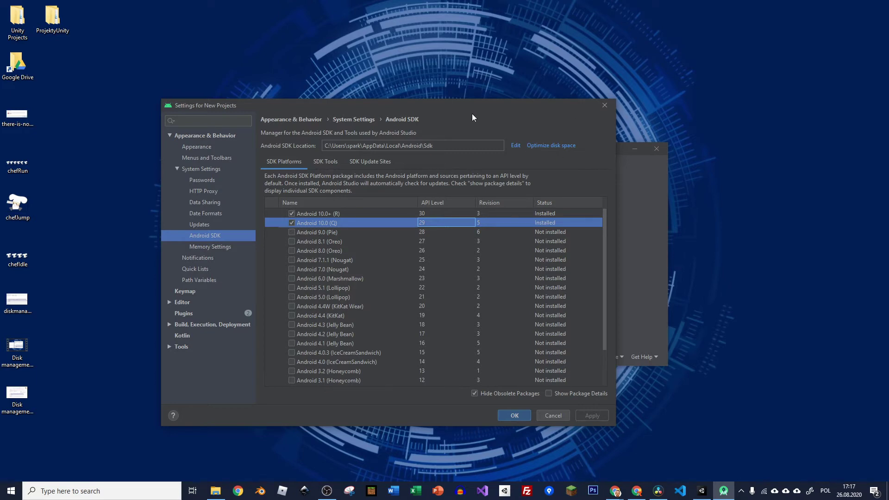
left_click_drag(435, 145, 304, 137)
key("ctrl+c")
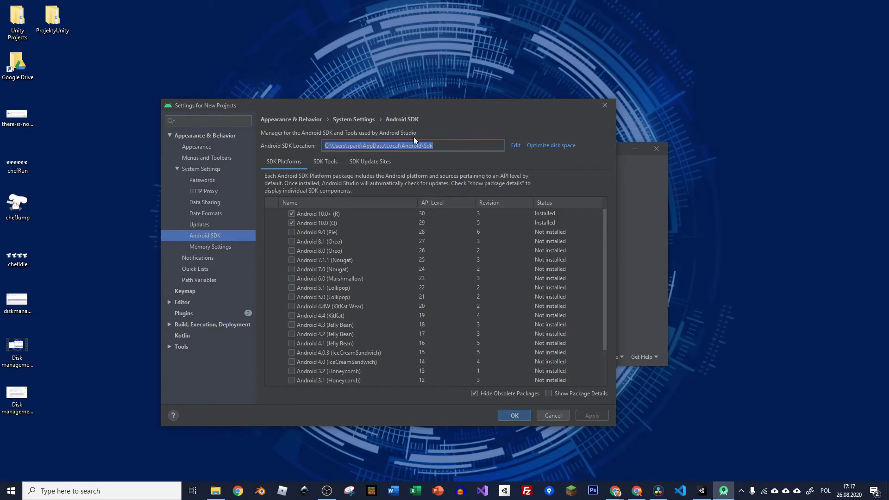
Open a second File Explorer window at Android Studio's SDK folder path
left_click(216, 490)
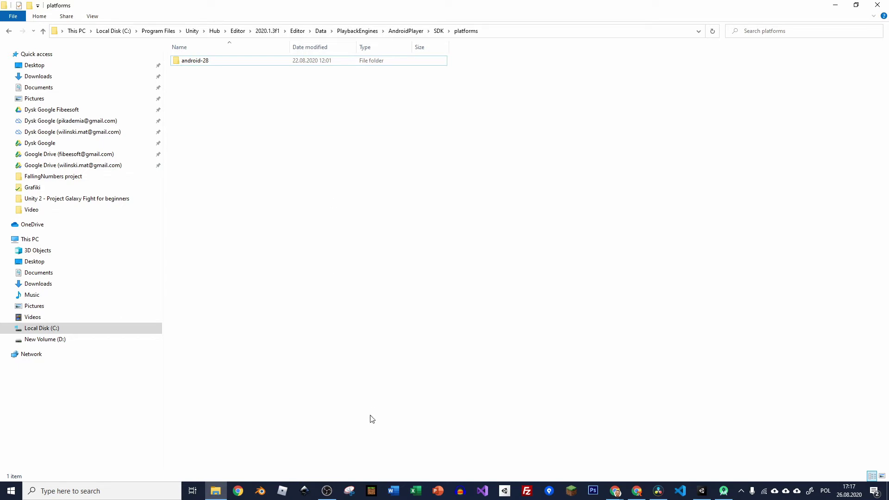
middle_click(215, 490)
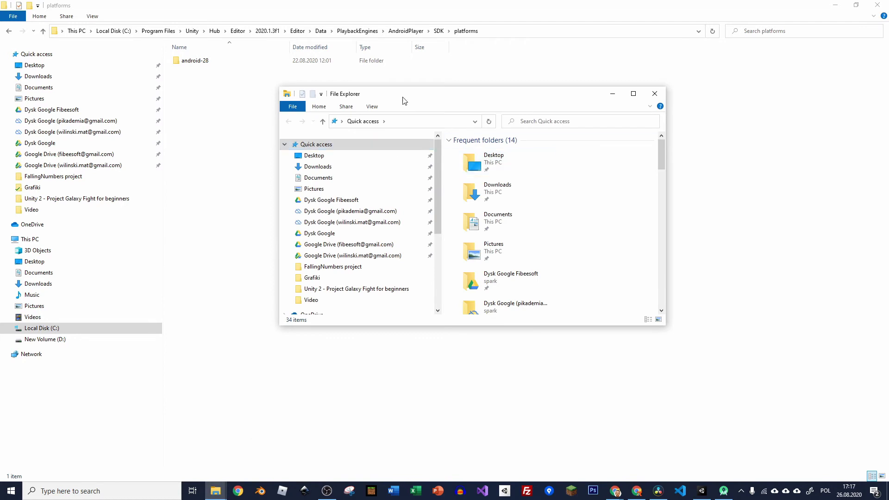
left_click(418, 123)
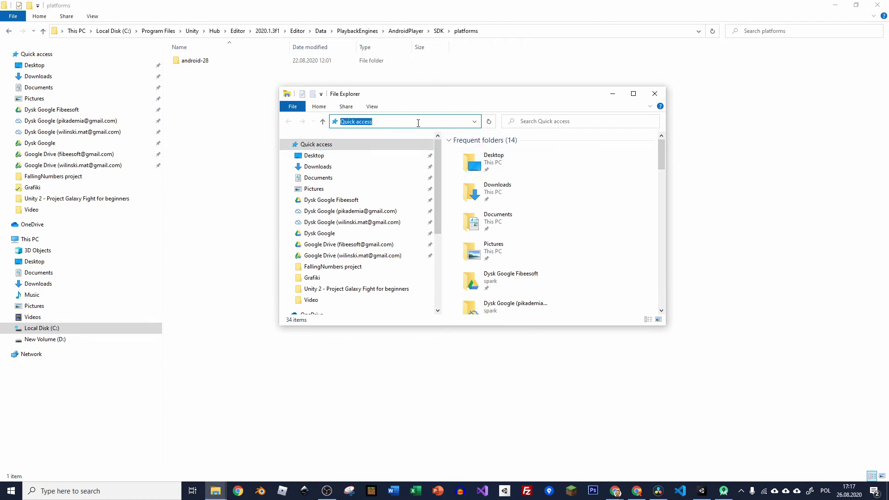
key("ctrl+v")
key("ctrl+a")
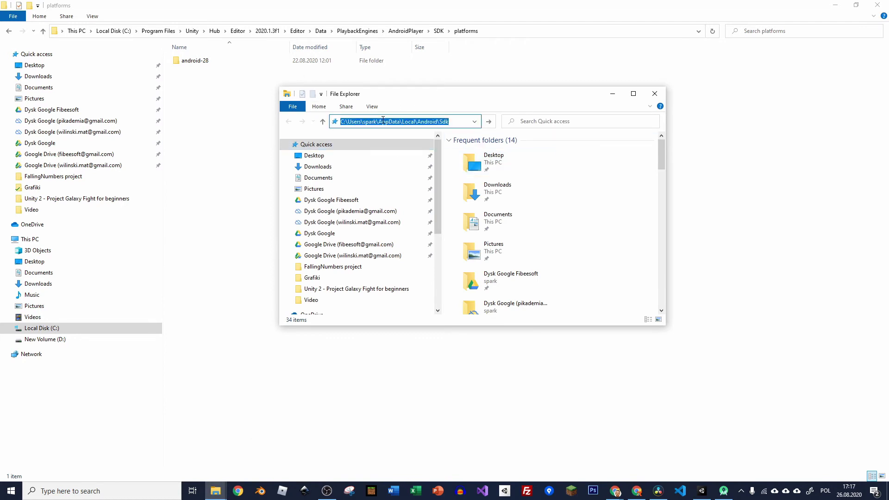
key("Return")
left_click_drag(420, 95, 373, 119)
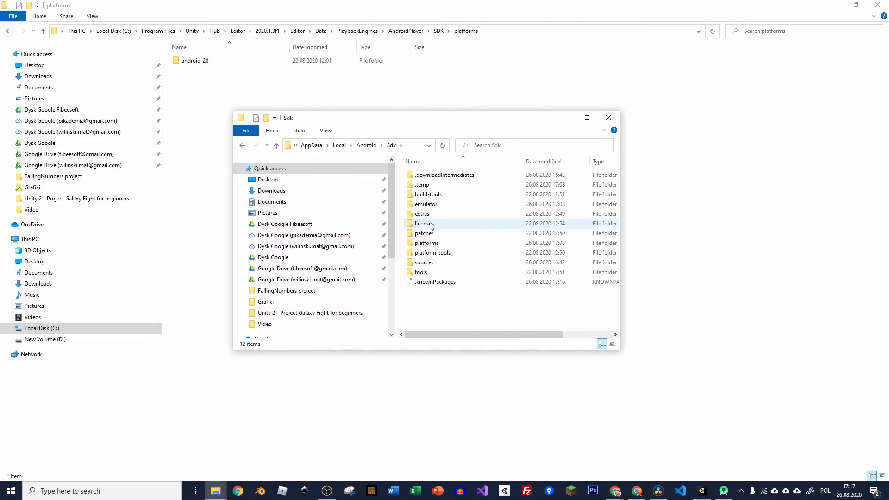
Open the SDK's platforms folder and select the android-29 and android-30 folders
double_click(429, 243)
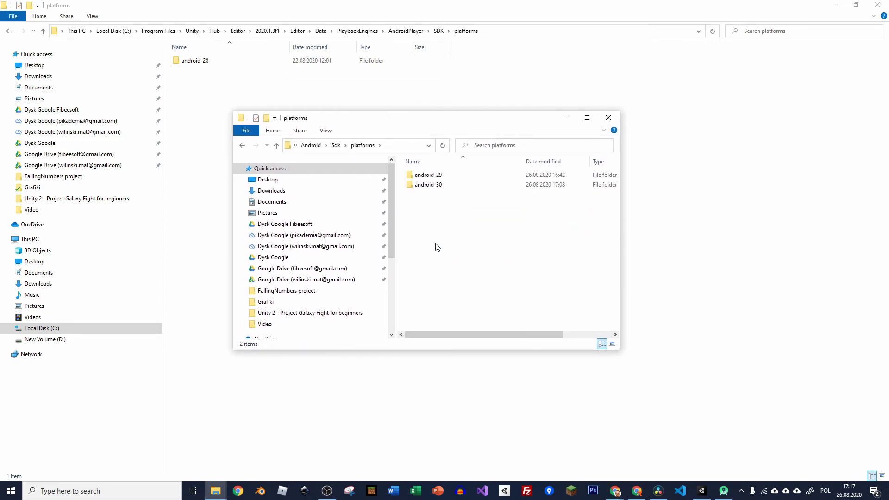
left_click_drag(404, 119, 342, 200)
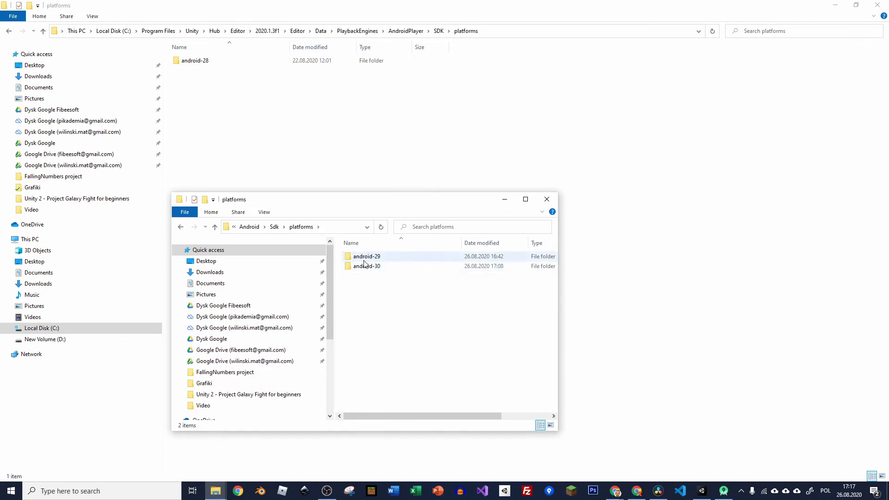
left_click_drag(380, 284, 348, 254)
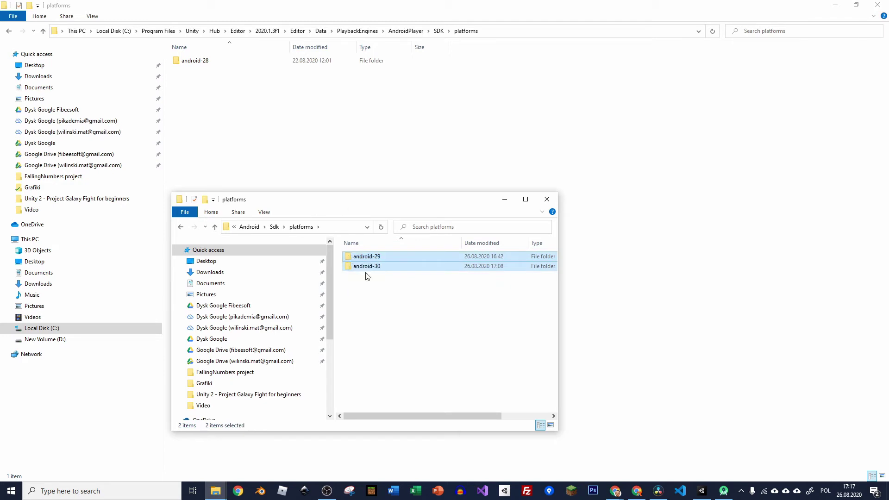
Paste android-29 and android-30 into Unity's SDK platforms folder, returning to Unity while it copies
left_click(238, 90)
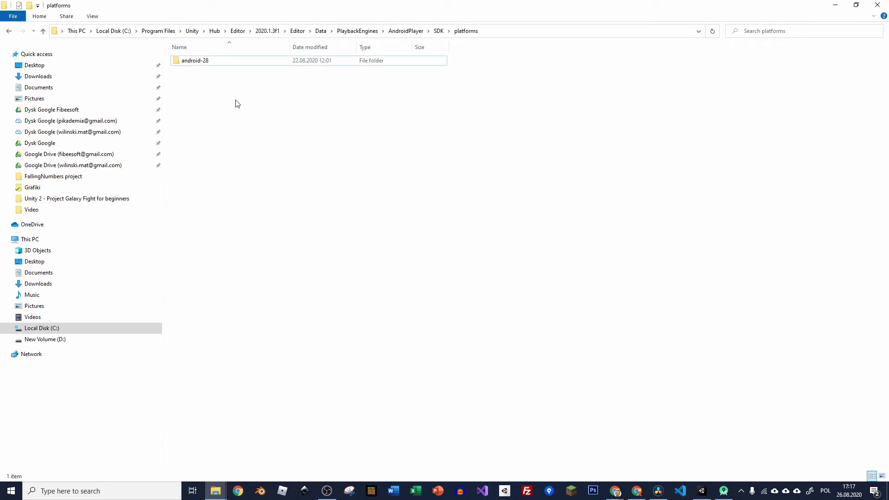
key("ctrl+v")
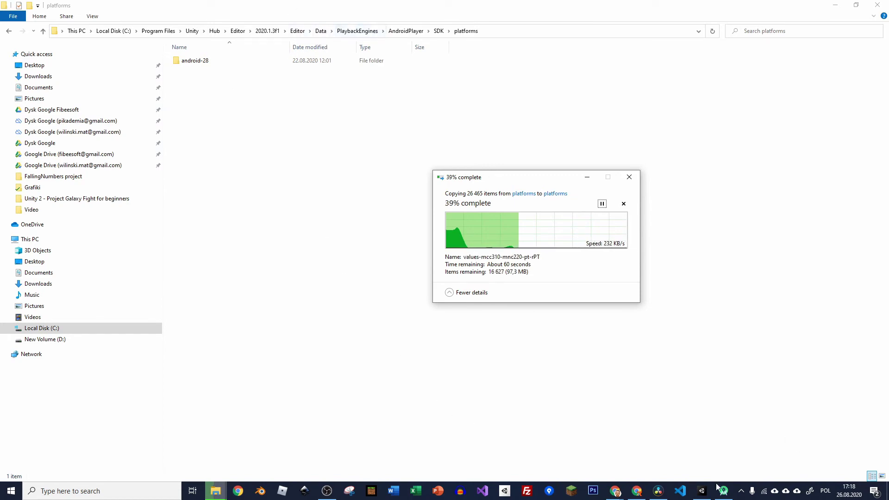
left_click(703, 494)
Review Android tool paths in External Tools preferences and grant administrator permission for the folder copy
left_click(22, 15)
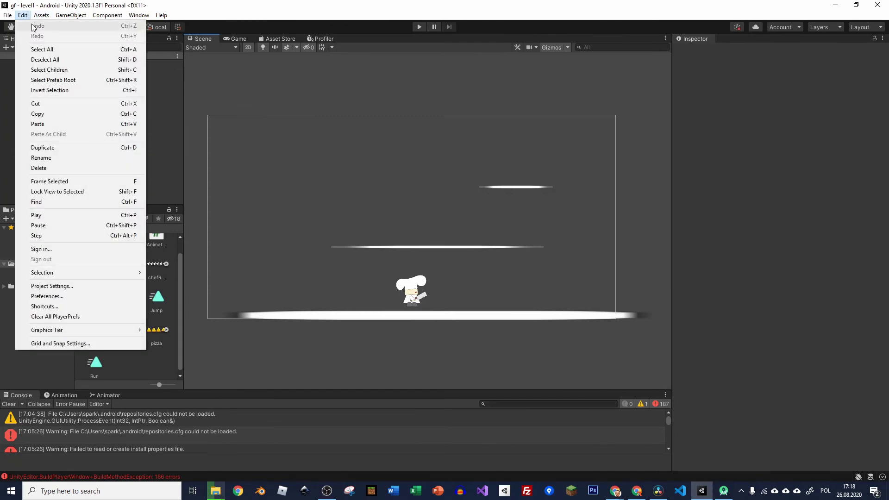
left_click(92, 295)
scroll(379, 234, "down", 6)
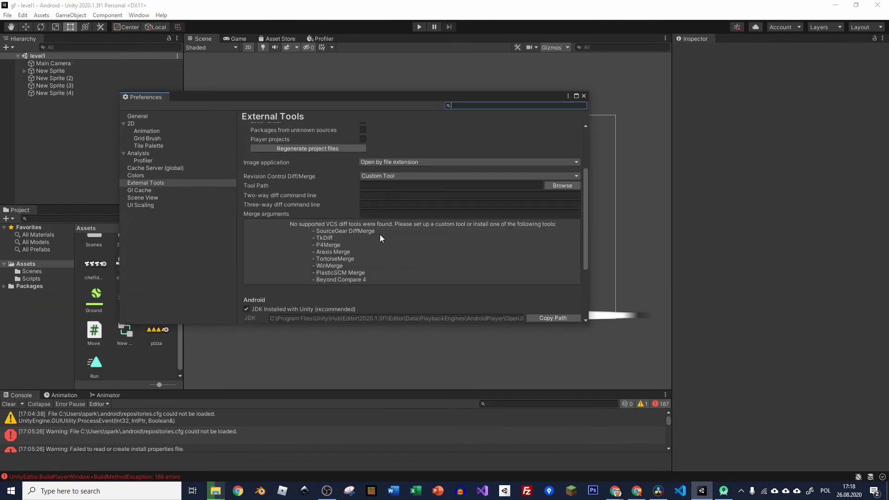
scroll(414, 208, "down", 3)
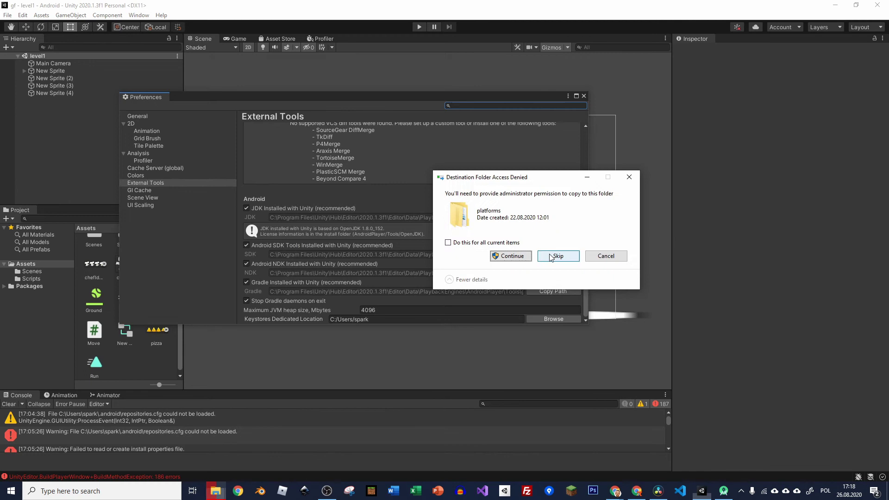
left_click(521, 258)
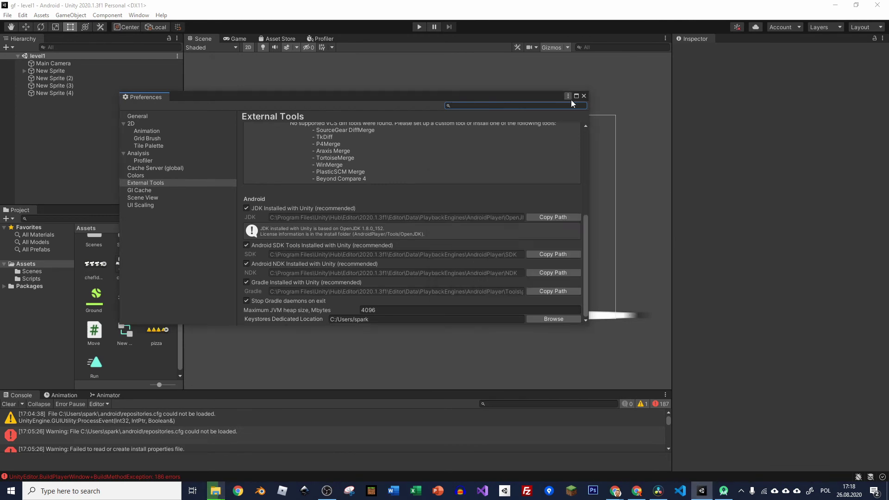
left_click(583, 97)
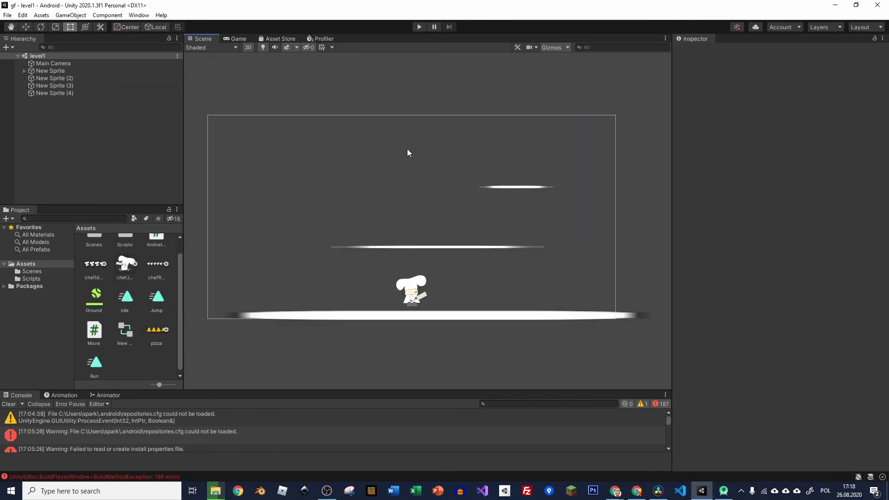
Open Android Player settings from Build Settings and scroll to the Minimum and Target API Level options
left_click(22, 16)
mouse_move(7, 14)
left_click(41, 109)
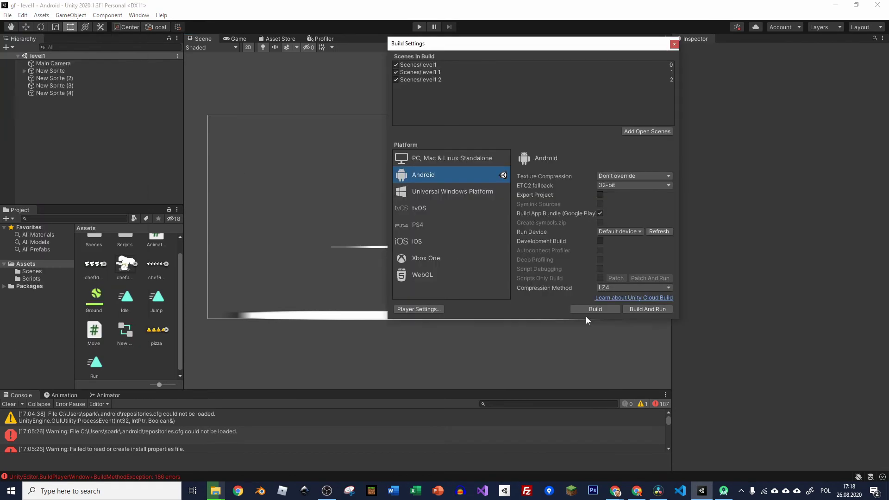
left_click(431, 307)
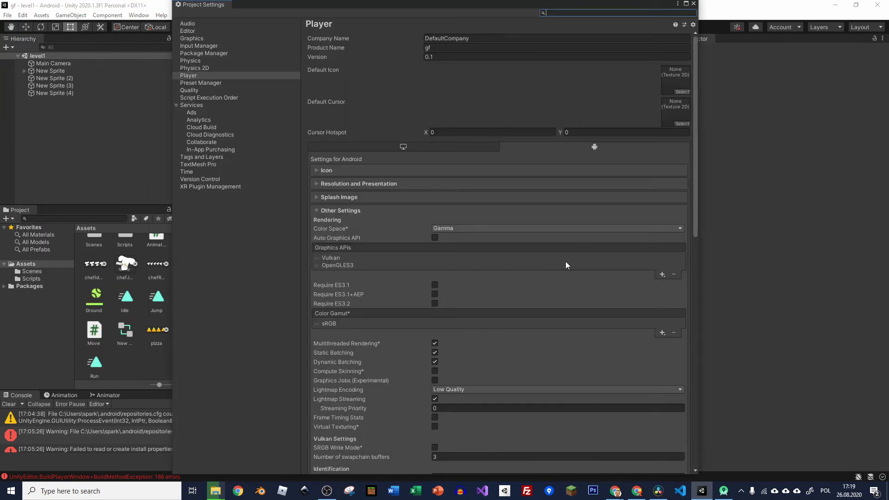
scroll(339, 216, "down", 15)
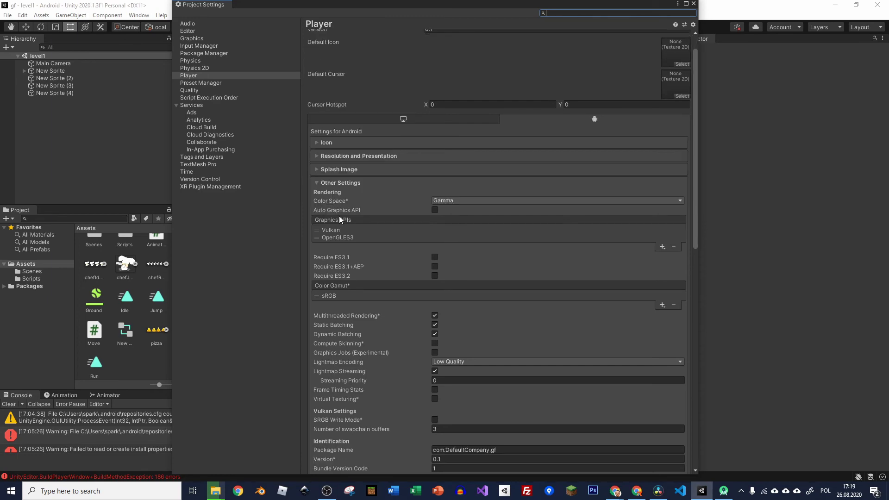
scroll(343, 215, "up", 3)
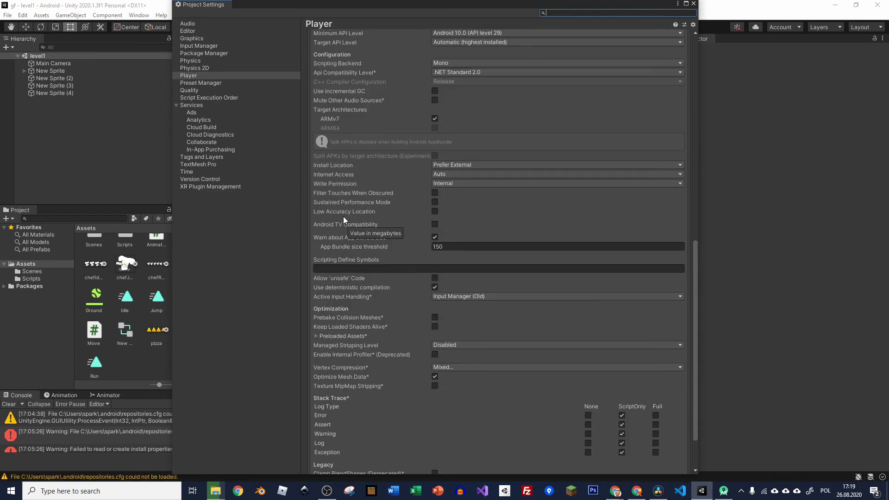
scroll(481, 153, "up", 2)
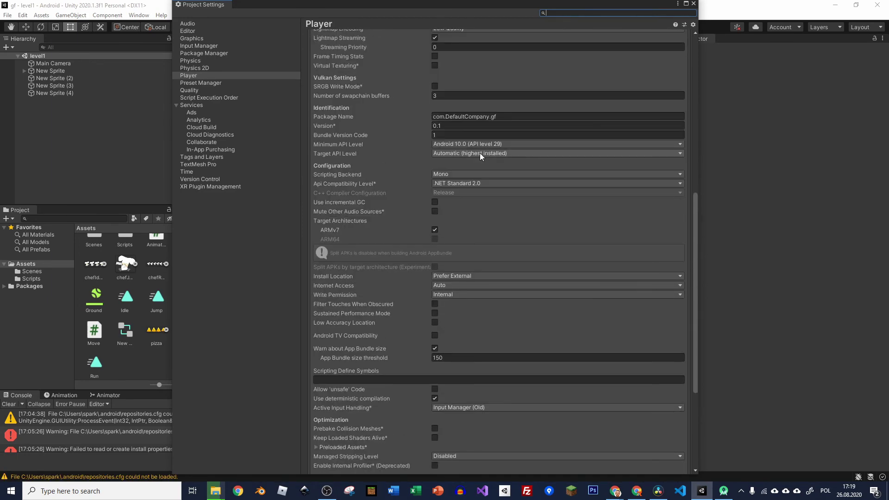
Set Target API Level to Android 10.0 (API level 29), keep Minimum at Android 10.0, close Project Settings
left_click(443, 144)
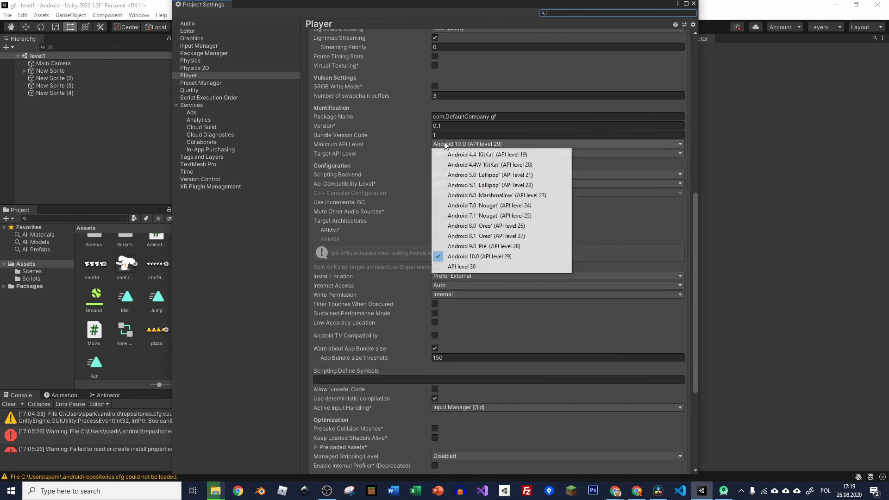
left_click(489, 256)
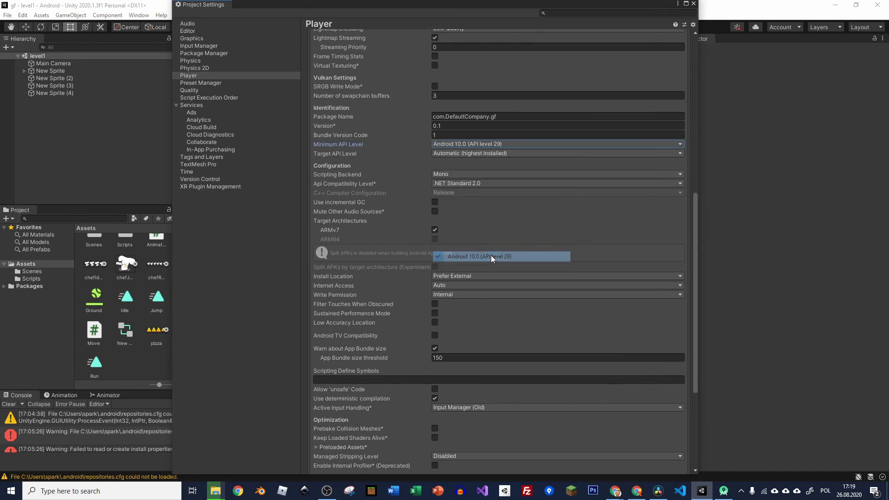
left_click(472, 154)
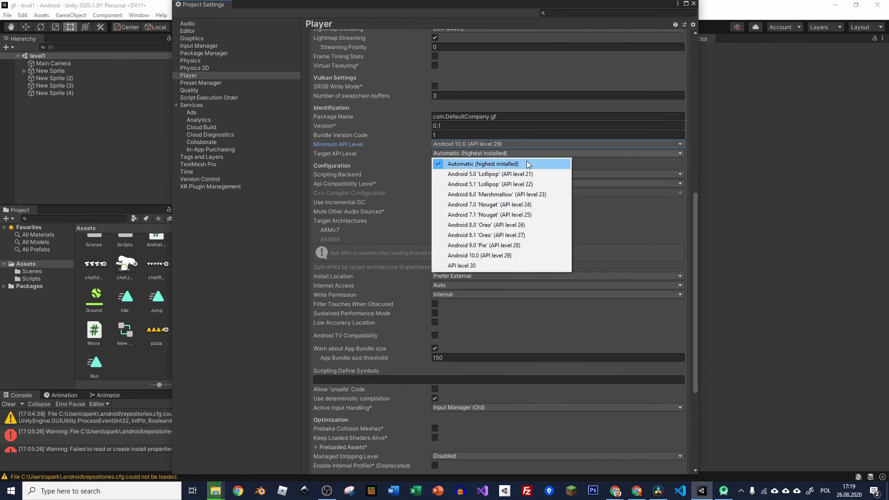
left_click(472, 256)
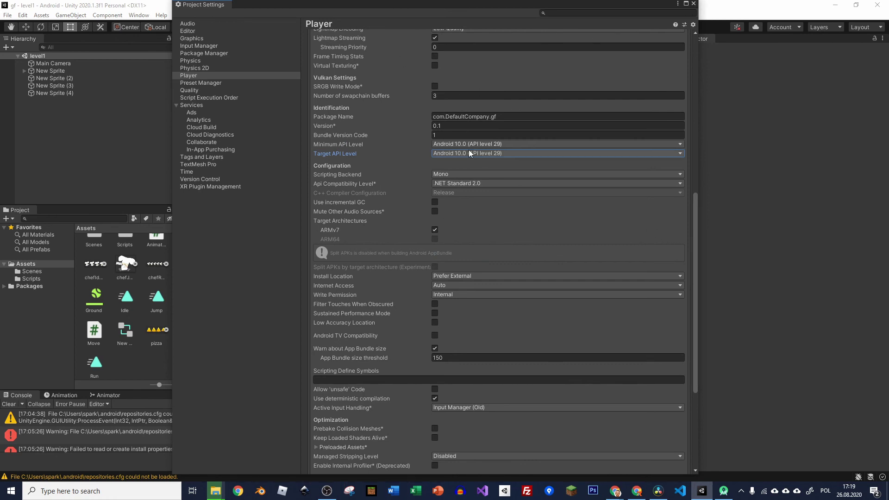
left_click(490, 143)
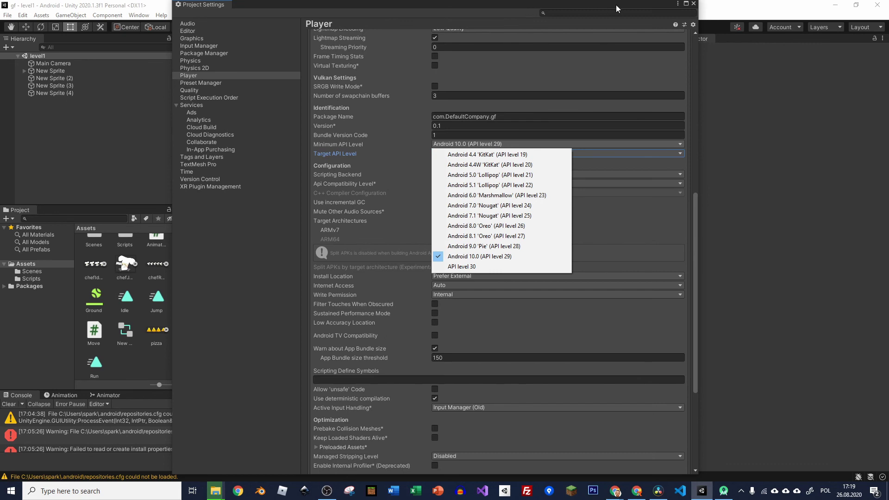
left_click(693, 5)
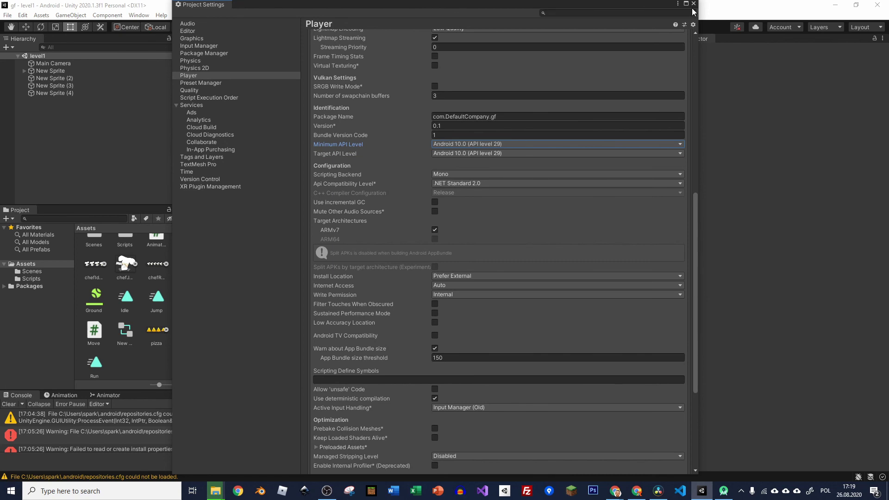
left_click(694, 6)
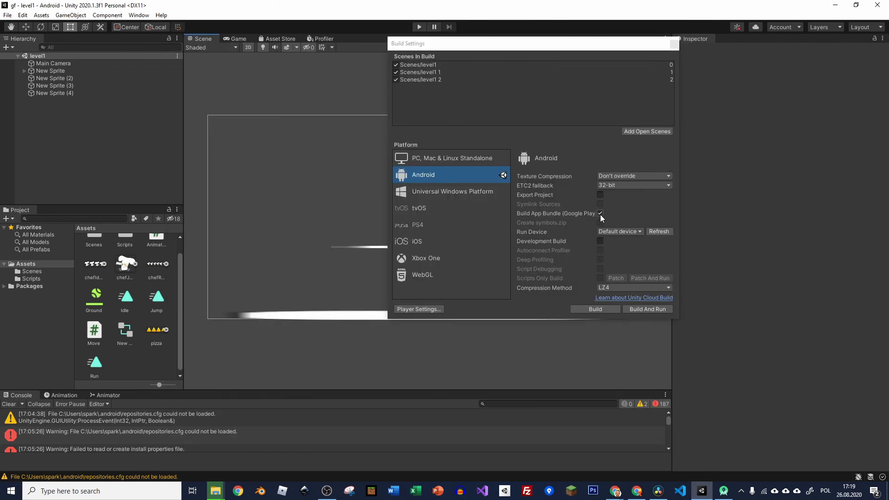
Build the Android App Bundle from Build Settings to reach the Build Android save prompt
left_click(587, 307)
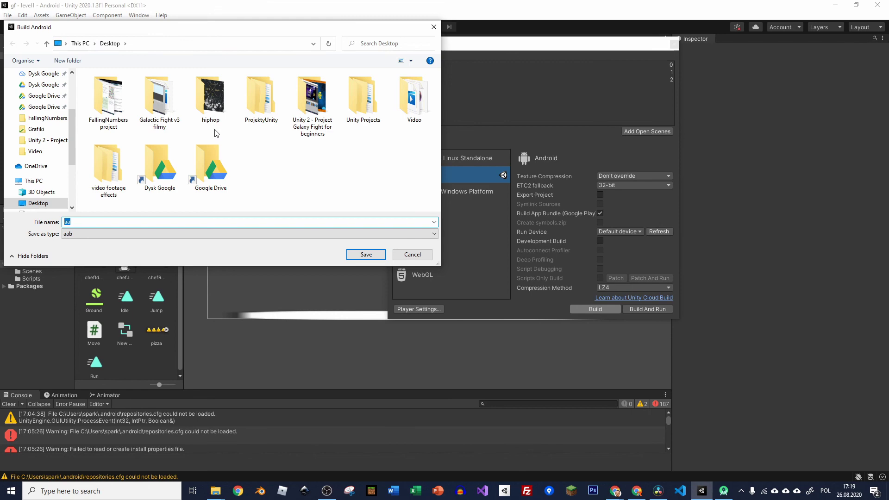
Save the .aab build to the Desktop so the Android build starts
left_click(375, 255)
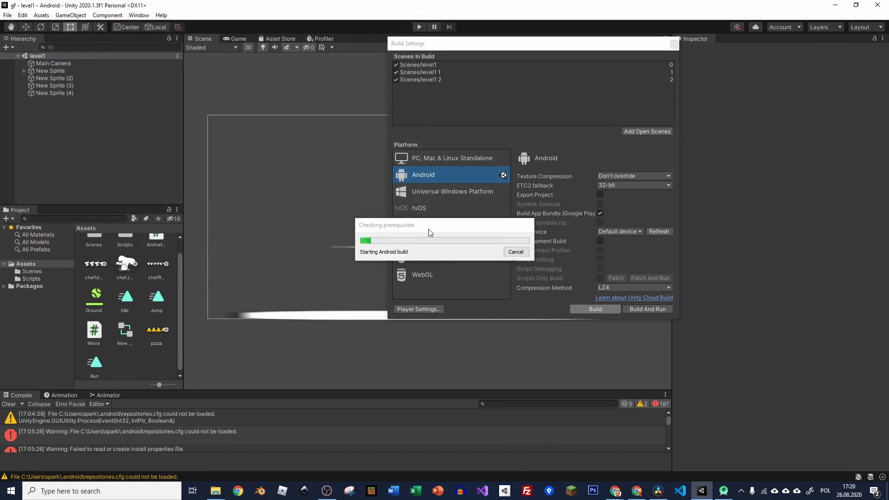